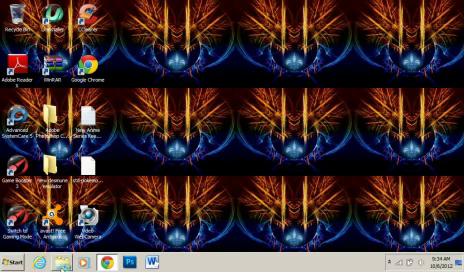
# Step: Open the Pictures library from Libraries in Windows Explorer to see its generic icons
pyautogui.press('super+e')
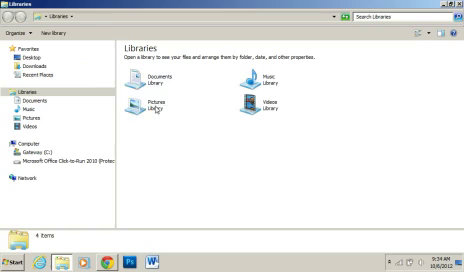
pyautogui.click(157, 108)
pyautogui.doubleClick(157, 108)
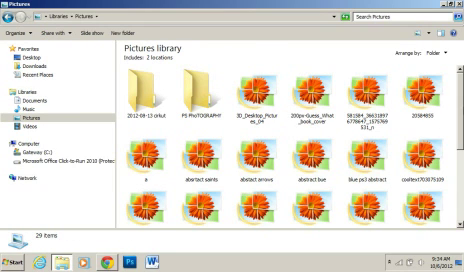
pyautogui.scroll(-3, 428, 100)
pyautogui.scroll(-3, 428, 100)
pyautogui.scroll(-2, 428, 100)
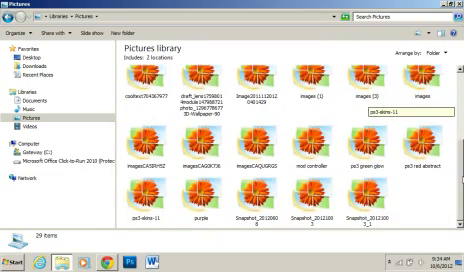
pyautogui.scroll(3, 370, 105)
pyautogui.scroll(3, 370, 105)
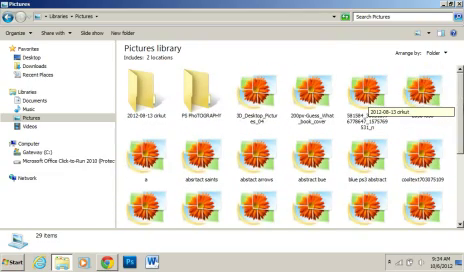
pyautogui.scroll(-1, 366, 105)
pyautogui.scroll(1, 366, 105)
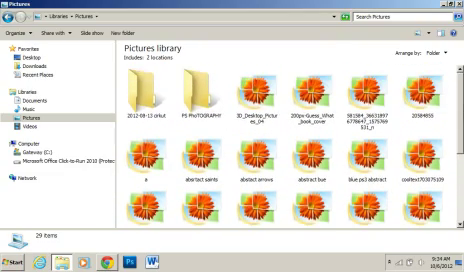
pyautogui.scroll(-2, 300, 130)
pyautogui.scroll(-1, 300, 130)
pyautogui.scroll(2, 300, 130)
pyautogui.scroll(2, 300, 130)
pyautogui.scroll(-2, 300, 130)
pyautogui.scroll(-2, 300, 130)
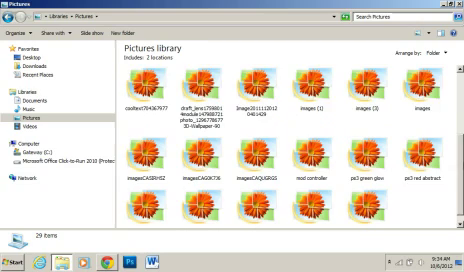
pyautogui.scroll(3, 300, 130)
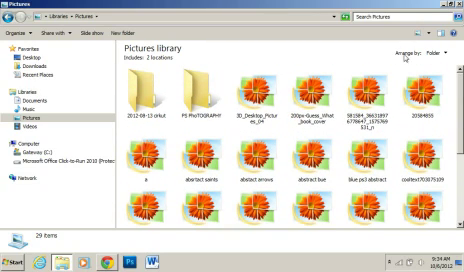
# Step: Close Explorer and open Computer's System Properties page, moving the window down and right
pyautogui.click(445, 7)
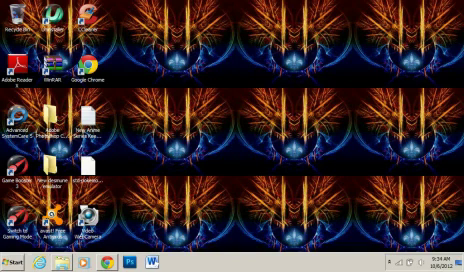
pyautogui.click(11, 263)
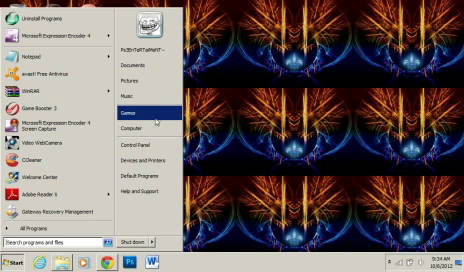
pyautogui.rightClick(147, 131)
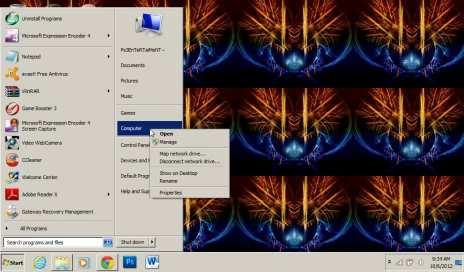
pyautogui.click(195, 193)
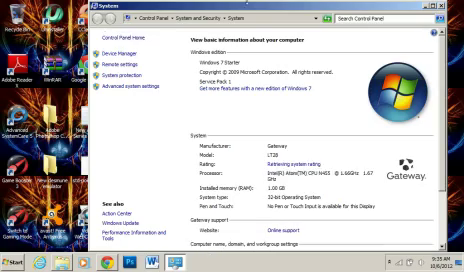
pyautogui.moveTo(248, 8)
pyautogui.mouseDown()
pyautogui.moveTo(259, 40)
pyautogui.moveTo(216, 148)
pyautogui.mouseUp()
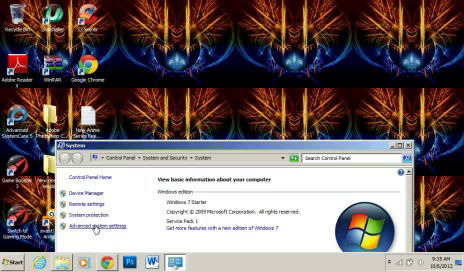
# Step: Open Advanced system settings and move the System Properties dialog up and right
pyautogui.click(95, 226)
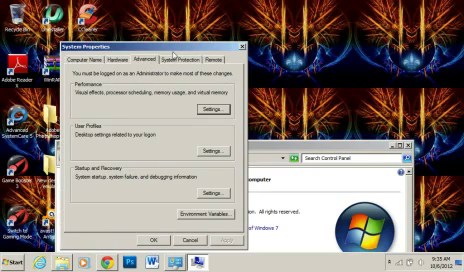
pyautogui.moveTo(160, 45); pyautogui.dragTo(213, 33)
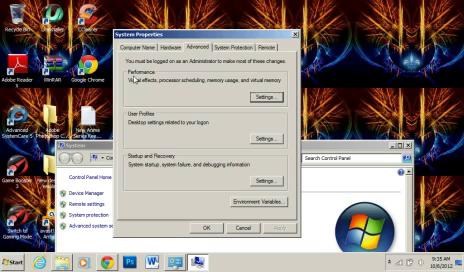
pyautogui.click(267, 97)
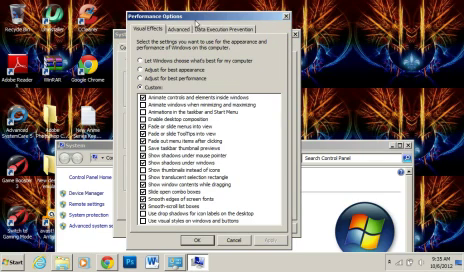
pyautogui.moveTo(188, 14); pyautogui.dragTo(193, 17)
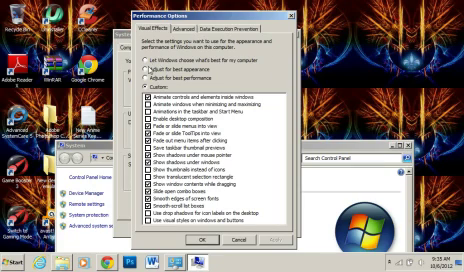
pyautogui.click(147, 60)
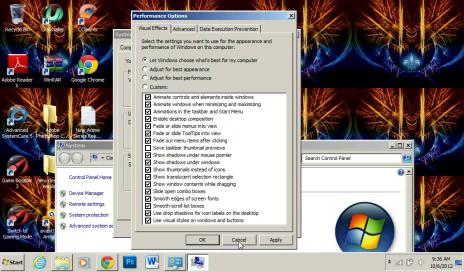
pyautogui.click(238, 240)
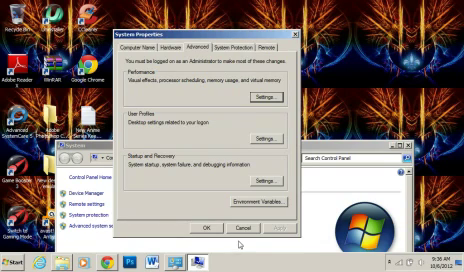
# Step: Enable 'Show thumbnails instead of icons' in Performance Options, apply it and close
pyautogui.click(265, 96)
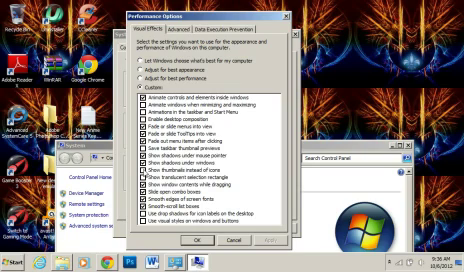
pyautogui.click(143, 170)
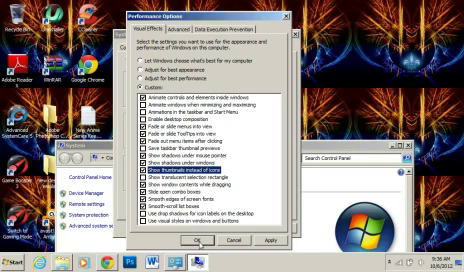
pyautogui.click(272, 241)
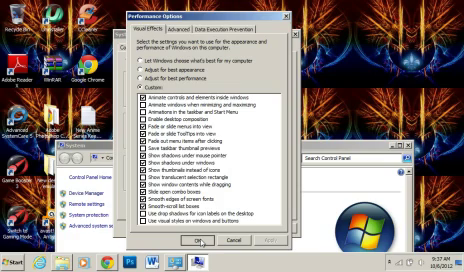
pyautogui.click(203, 241)
# Step: Close the System Properties dialog and the System window
pyautogui.click(207, 228)
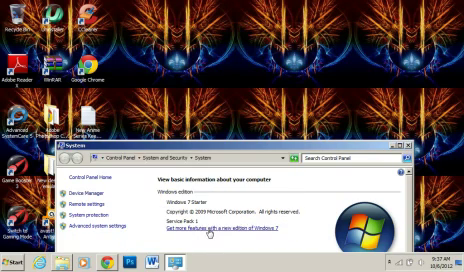
pyautogui.hotkey('alt', 'F4')
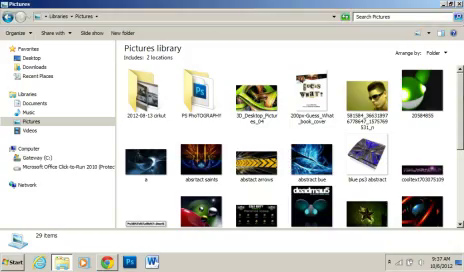
pyautogui.scroll(-2, 420, 100)
pyautogui.scroll(-2, 420, 100)
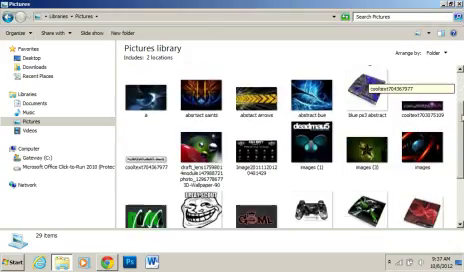
pyautogui.scroll(-2, 420, 85)
pyautogui.scroll(-2, 420, 85)
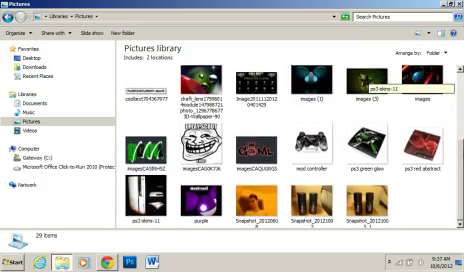
pyautogui.scroll(2, 420, 85)
pyautogui.scroll(2, 420, 85)
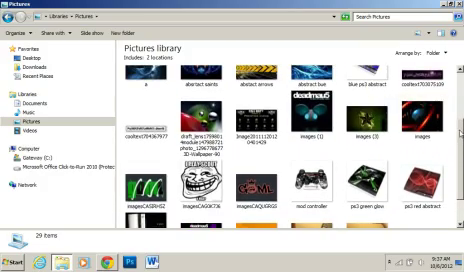
# Step: Show the desktop with Windows+D, leaving the Pictures library out of view
pyautogui.press('super+d')
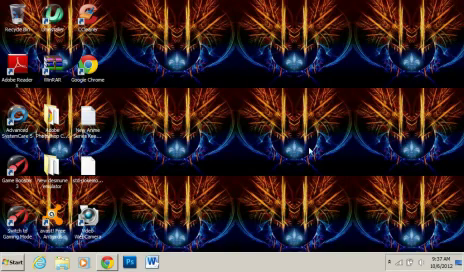